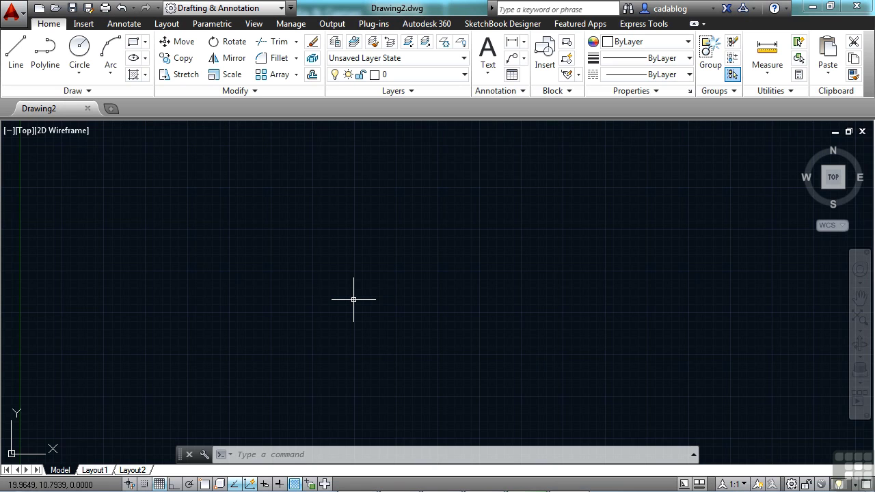
Draw a short three-point arc left of centre, with Ctrl flipping its bend direction
{"action": "type", "text": "a"}
{"action": "key", "text": "Return"}
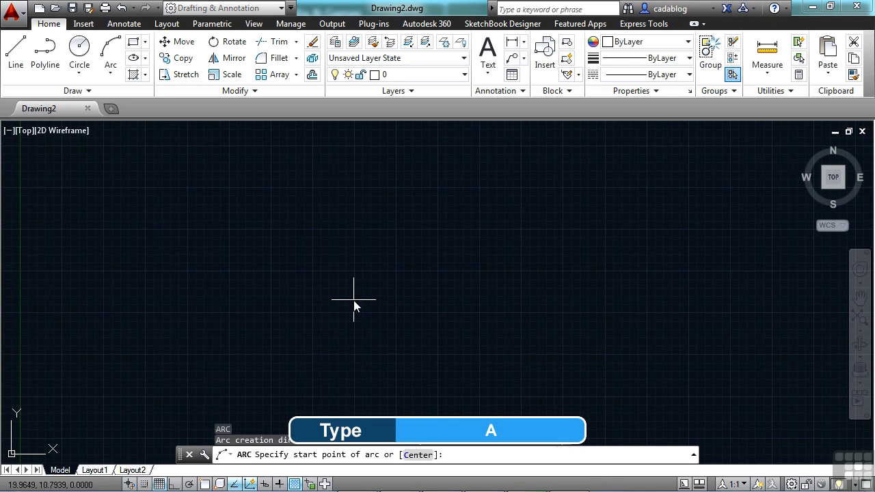
{"action": "left_click", "coordinate": [363, 267]}
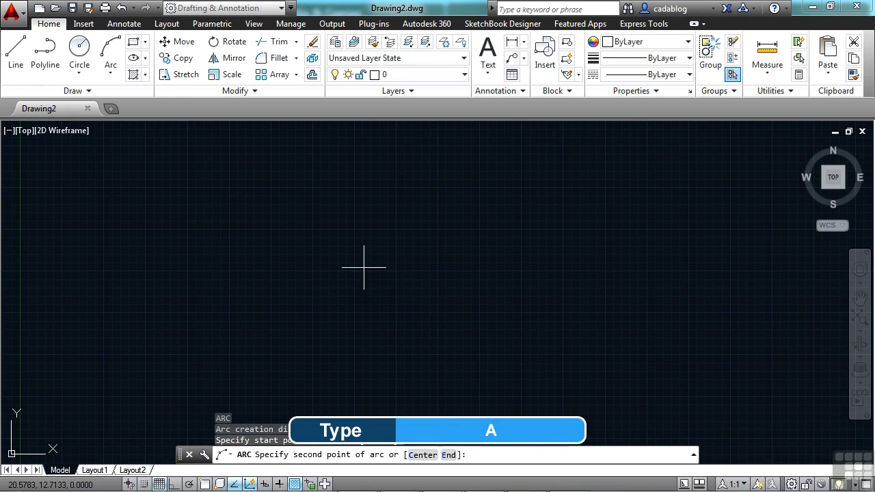
{"action": "left_click", "coordinate": [441, 244]}
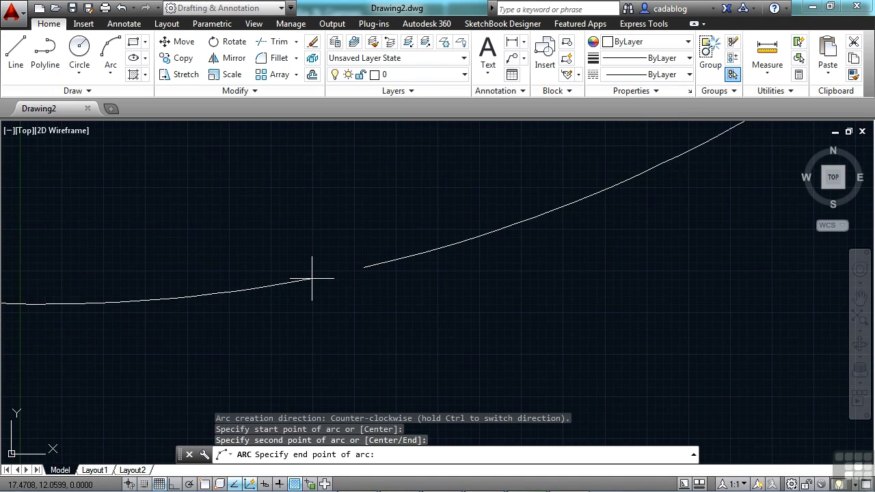
{"action": "key", "text": "ctrl"}
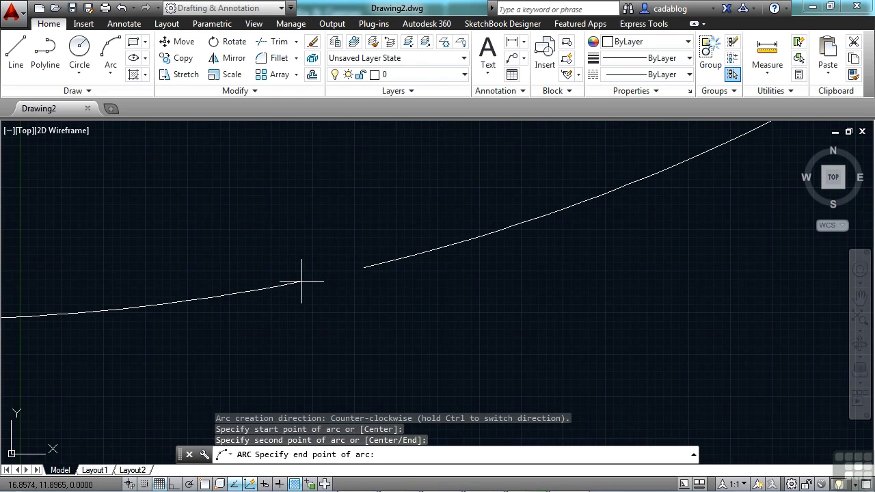
{"action": "left_click", "coordinate": [319, 271]}
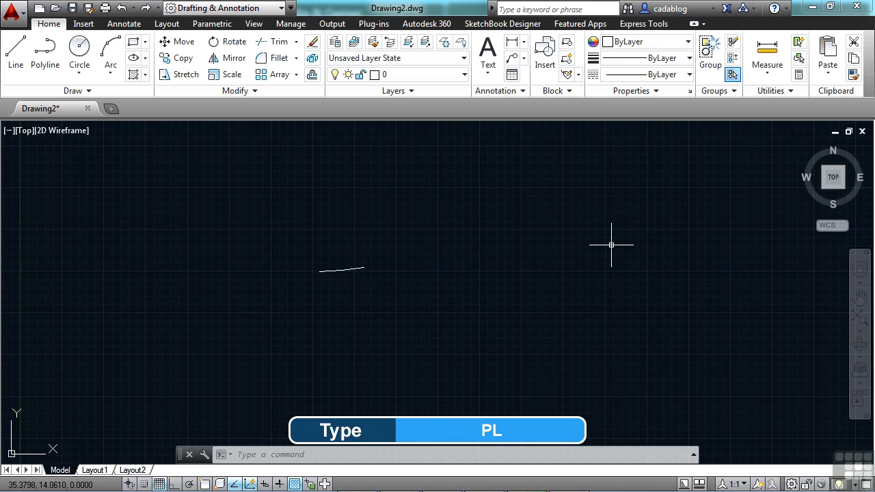
Draw an open polyline through five points forming a four-sided shape right of the arc
{"action": "type", "text": "PL"}
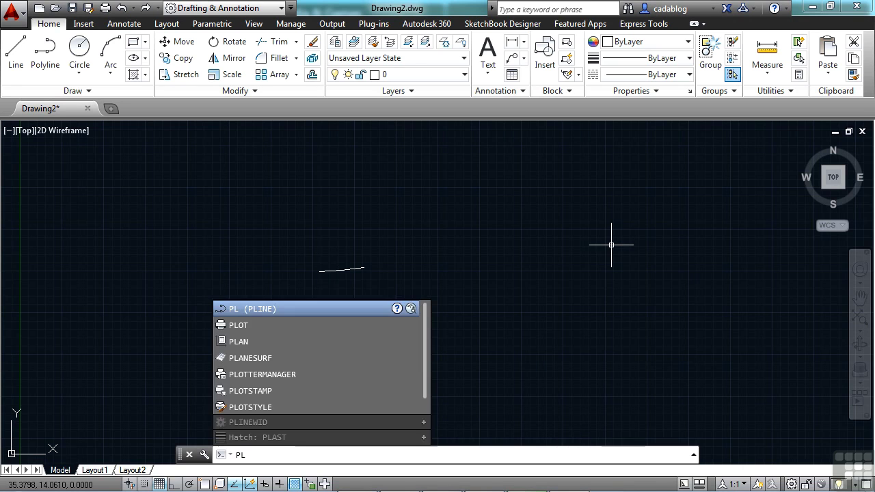
{"action": "key", "text": "Return"}
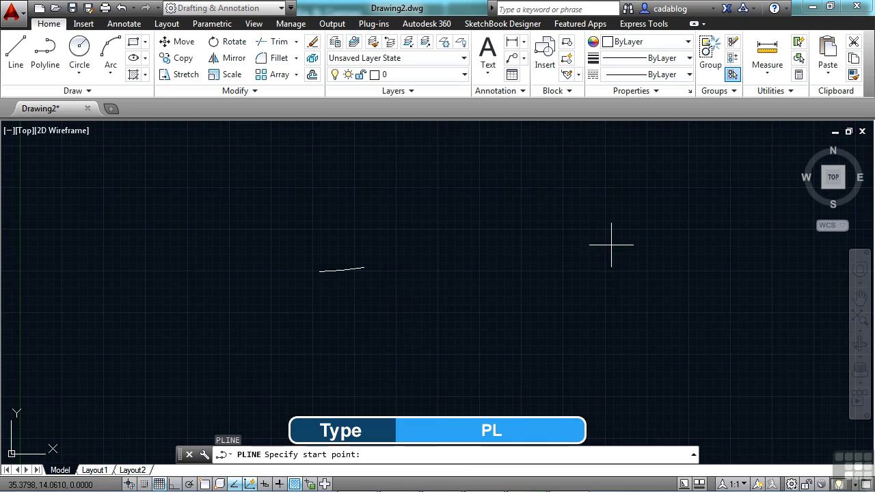
{"action": "left_click", "coordinate": [532, 243]}
{"action": "left_click", "coordinate": [479, 278]}
{"action": "left_click", "coordinate": [508, 321]}
{"action": "left_click", "coordinate": [584, 294]}
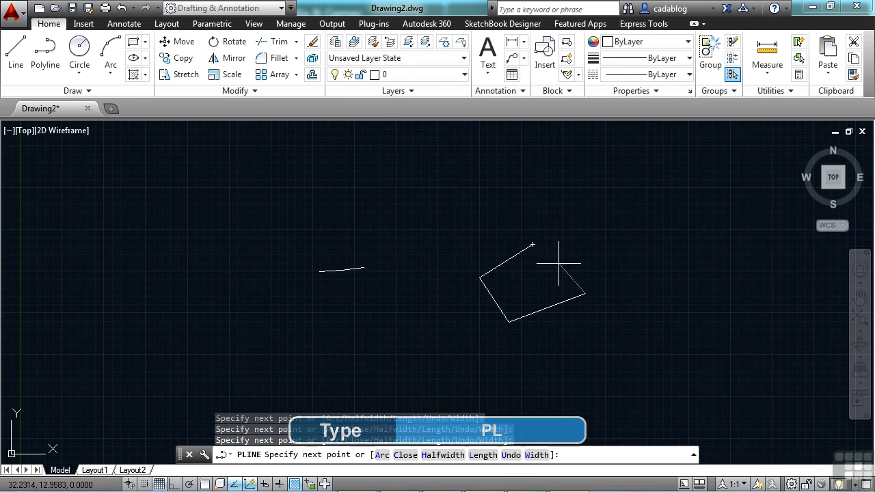
{"action": "left_click", "coordinate": [553, 249]}
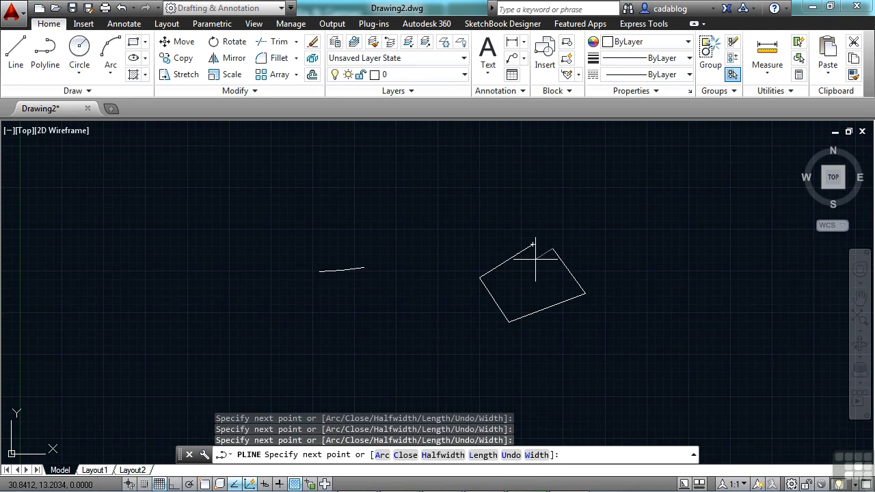
{"action": "key", "text": "Return"}
{"action": "scroll", "coordinate": [540, 262], "scroll_direction": "up", "scroll_amount": 4}
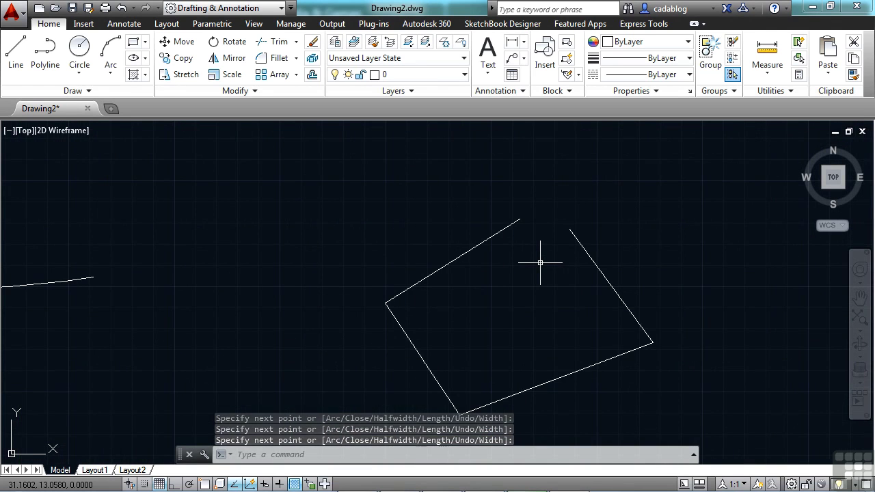
{"action": "middle_click_drag", "start_coordinate": [540, 262], "coordinate": [535, 241]}
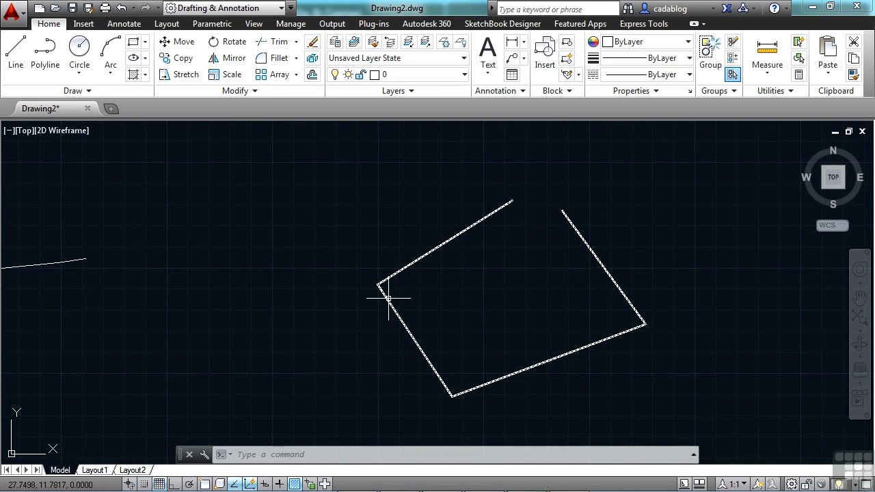
Fillet the shape's top corner between the right and top-left edges with radius 2
{"action": "type", "text": "f"}
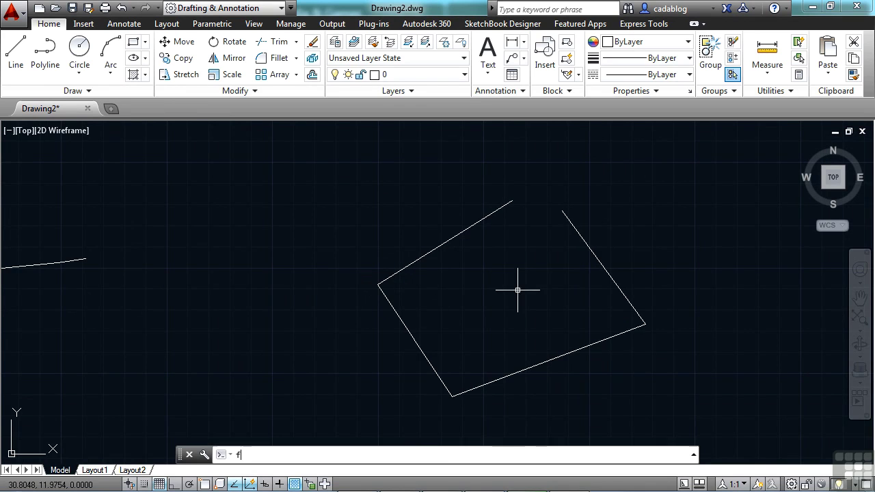
{"action": "key", "text": "Return"}
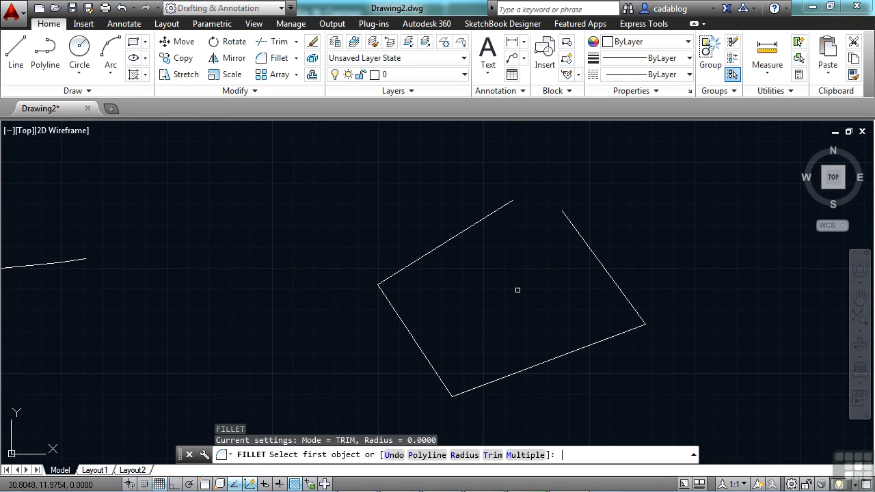
{"action": "type", "text": "r"}
{"action": "key", "text": "Return"}
{"action": "type", "text": "2"}
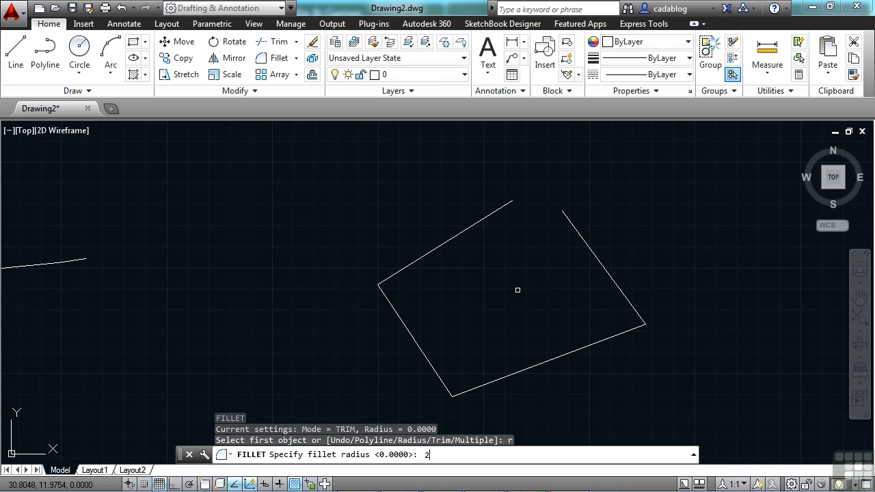
{"action": "key", "text": "Return"}
{"action": "left_click", "coordinate": [568, 219]}
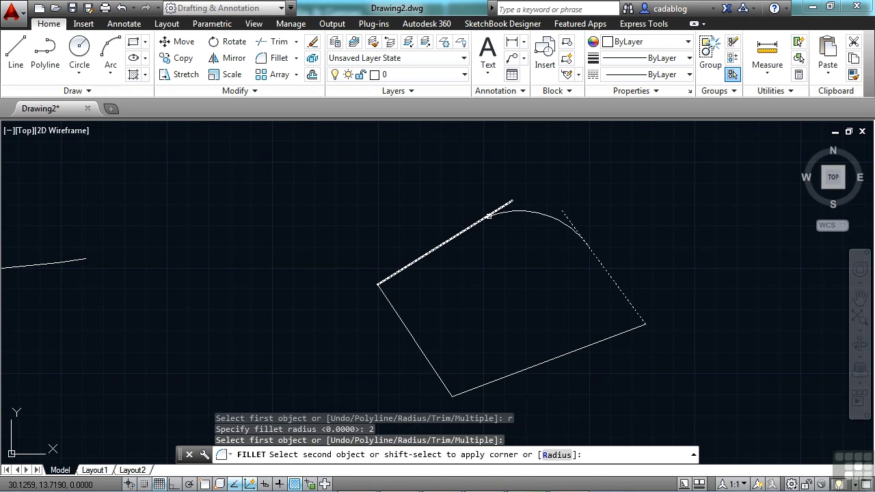
{"action": "left_click", "coordinate": [485, 216]}
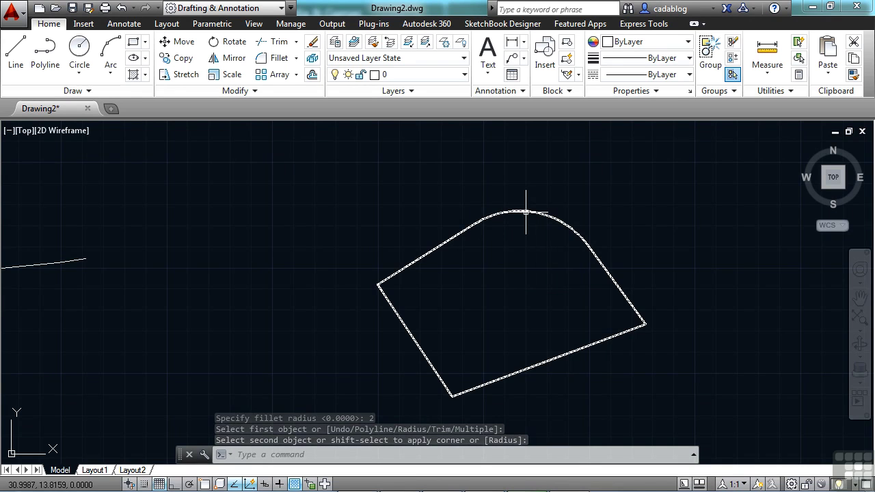
{"action": "scroll", "coordinate": [476, 245], "scroll_direction": "down", "scroll_amount": 4}
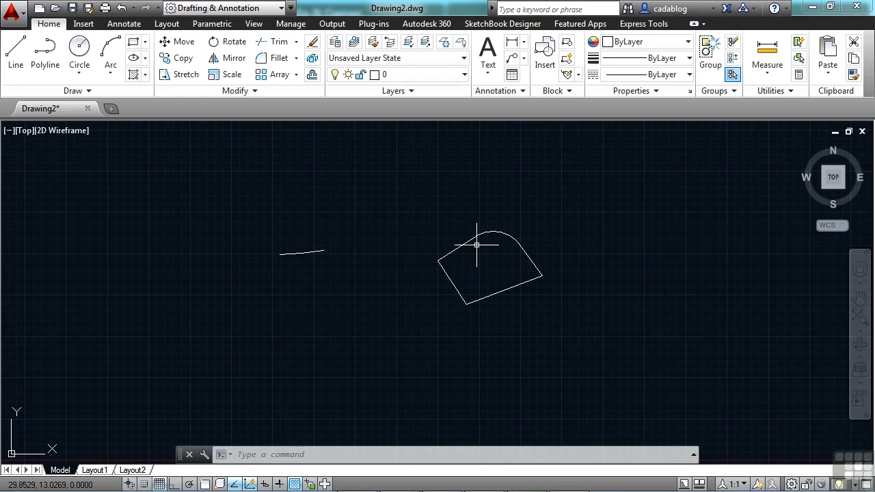
Create a new dimension style named 'style spaces' in the Dimension Style Manager and set it current
{"action": "left_click", "coordinate": [123, 26]}
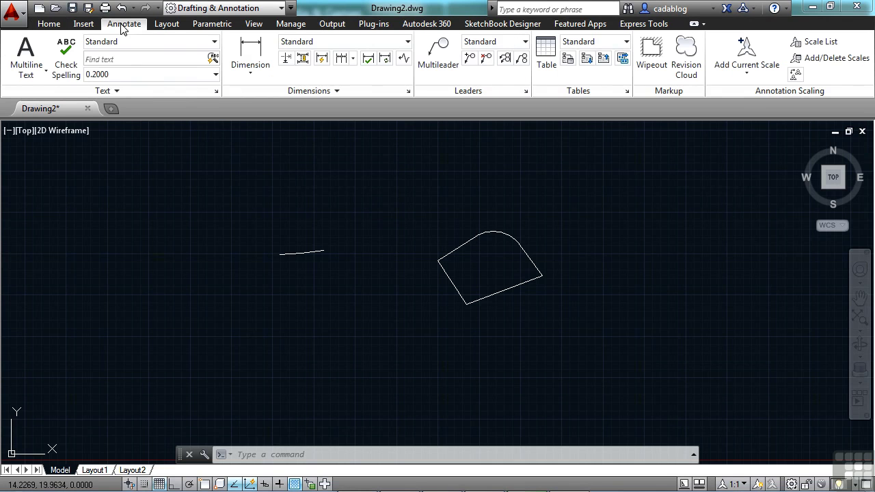
{"action": "left_click", "coordinate": [409, 93]}
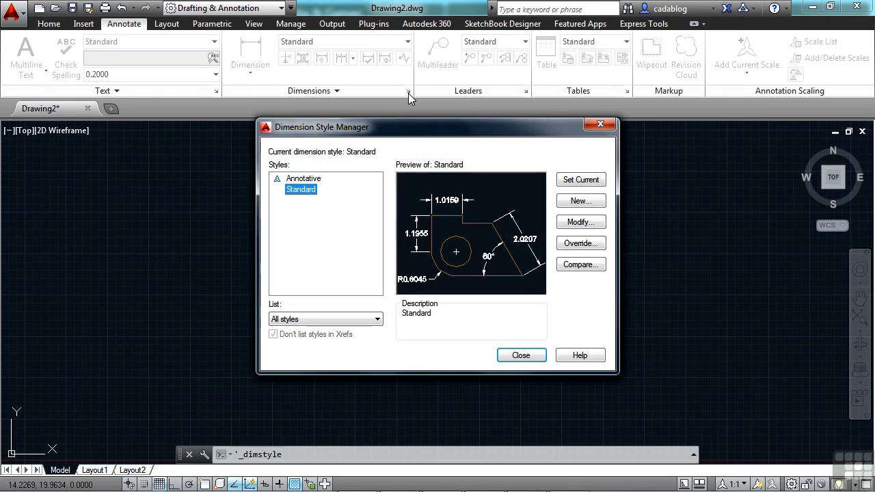
{"action": "left_click", "coordinate": [580, 199]}
{"action": "type", "text": "styl"}
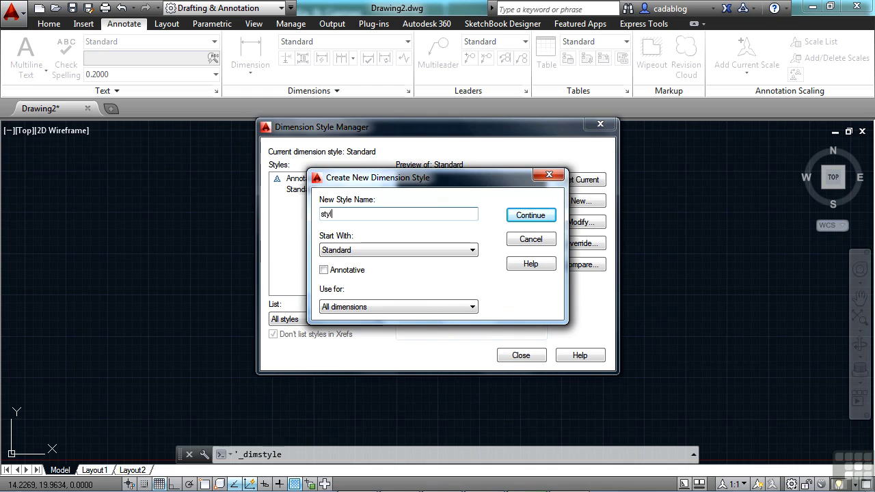
{"action": "type", "text": "e spaces"}
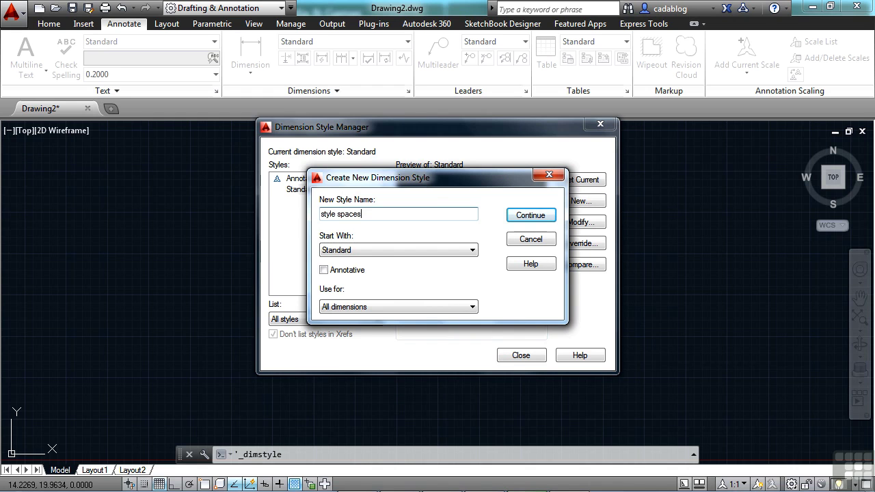
{"action": "left_click", "coordinate": [535, 219]}
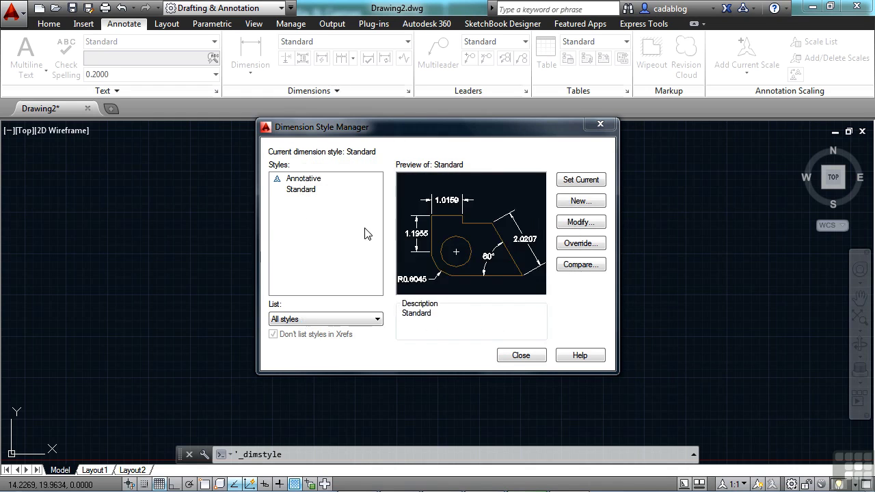
{"action": "left_click", "coordinate": [466, 408]}
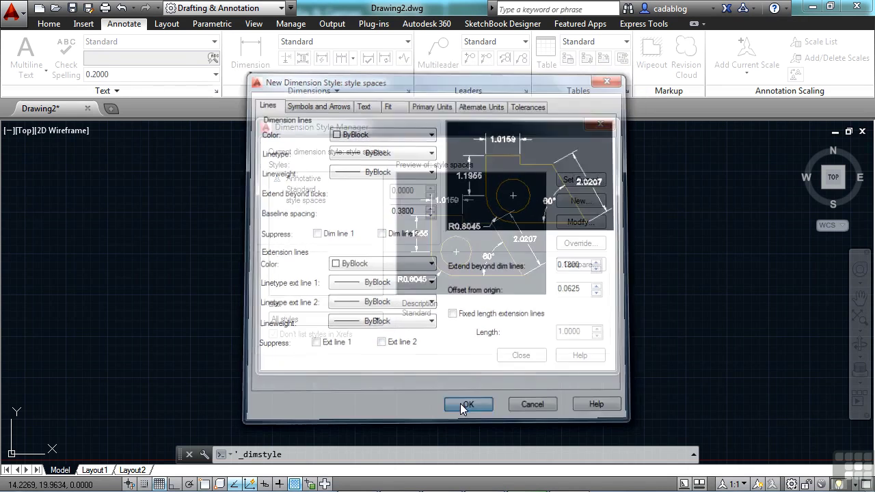
{"action": "left_click", "coordinate": [500, 353]}
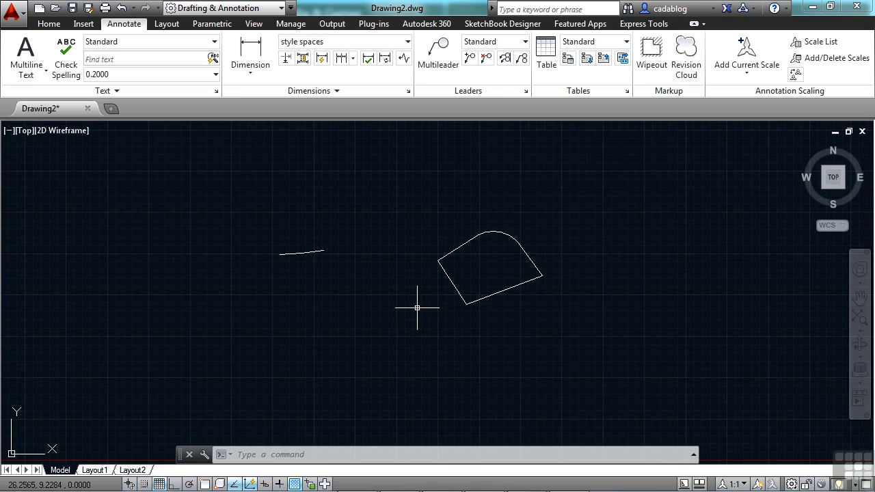
Add left-justified single-line text 'text' at zero rotation and 'sdfg' right of the shape
{"action": "type", "text": "dt"}
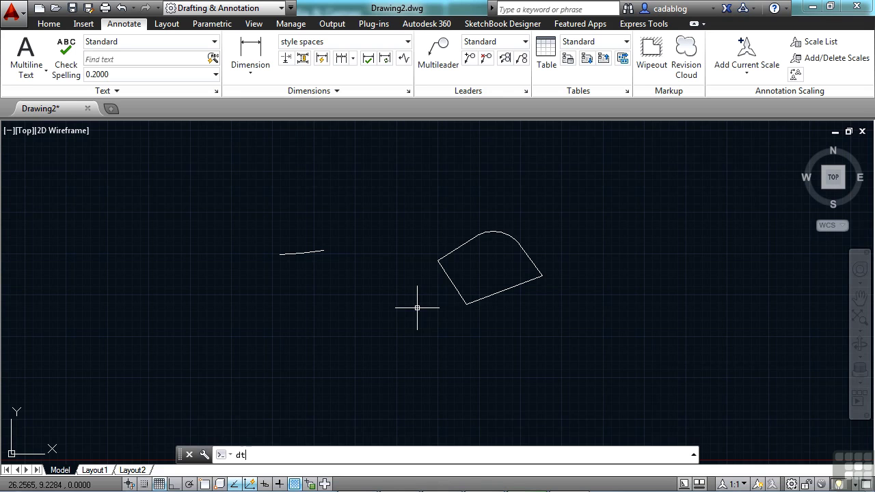
{"action": "type", "text": "ext"}
{"action": "key", "text": "Return"}
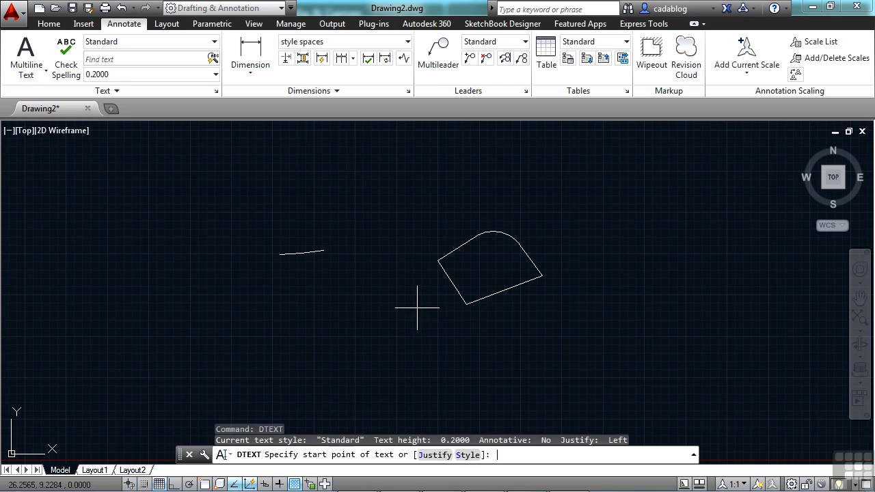
{"action": "type", "text": "j"}
{"action": "key", "text": "Return"}
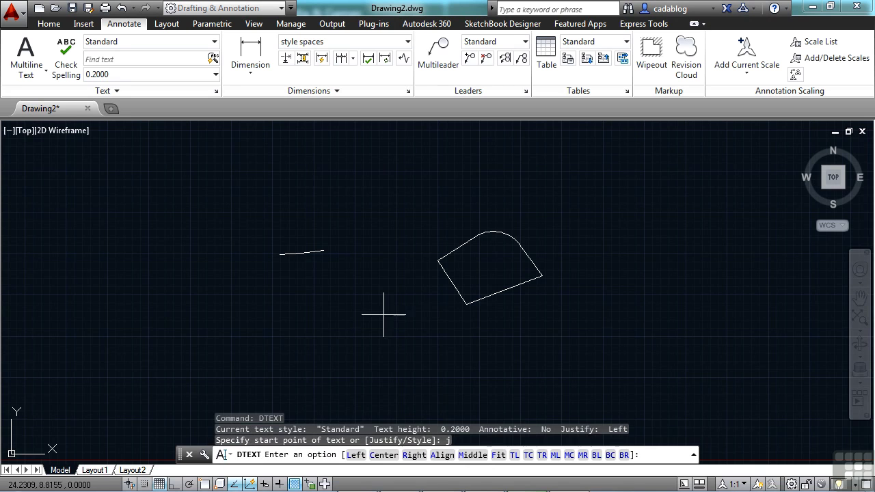
{"action": "left_click", "coordinate": [356, 455]}
{"action": "left_click", "coordinate": [304, 312]}
{"action": "left_click", "coordinate": [358, 303]}
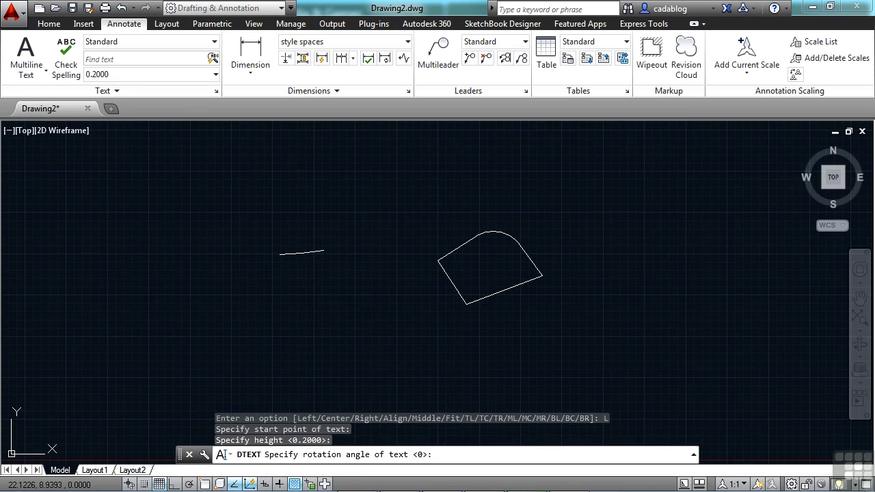
{"action": "key", "text": "Return"}
{"action": "type", "text": "text"}
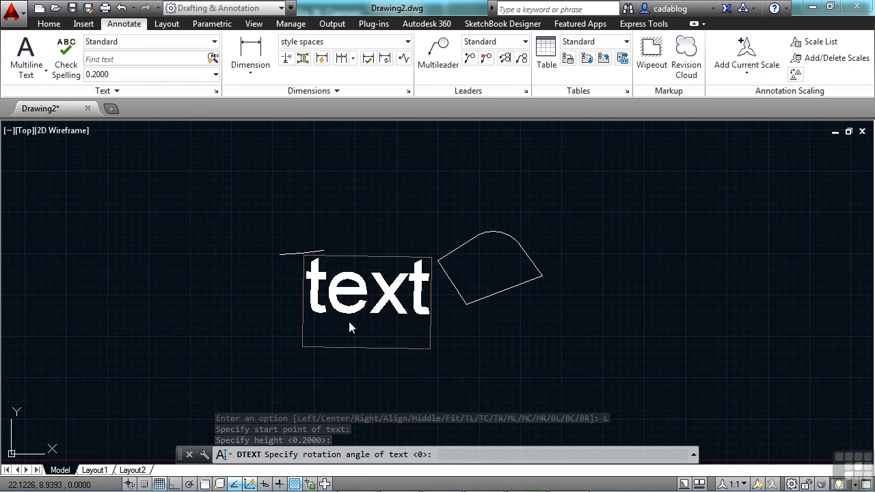
{"action": "left_click", "coordinate": [535, 362]}
{"action": "type", "text": "sdfg"}
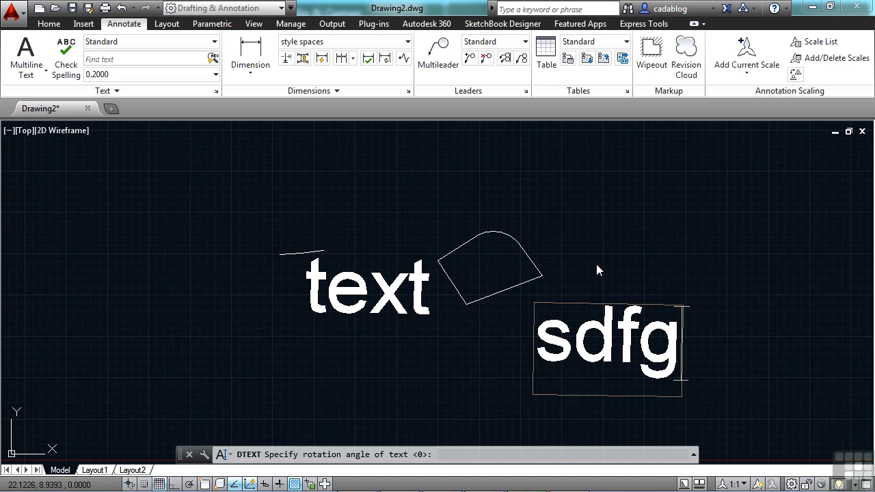
{"action": "key", "text": "Return"}
{"action": "key", "text": "Return"}
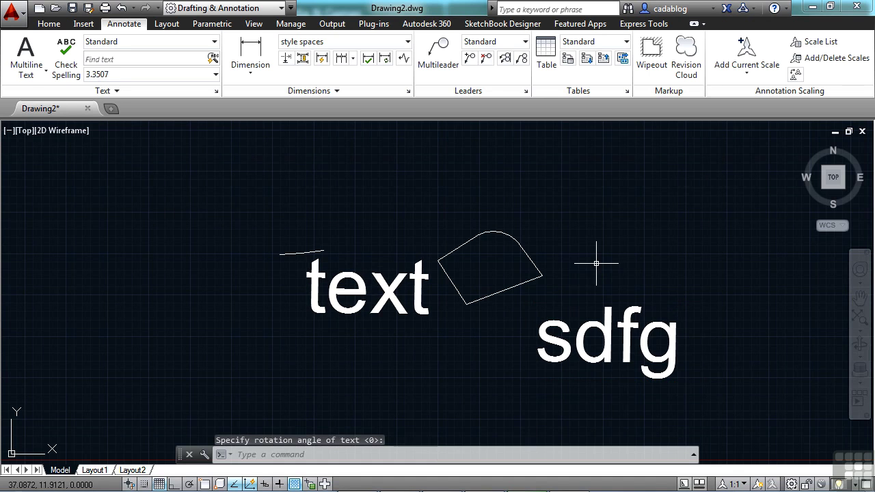
Add left-justified text 'dfsgsd' at the upper left with height 3.3507, rotated
{"action": "type", "text": "dtet"}
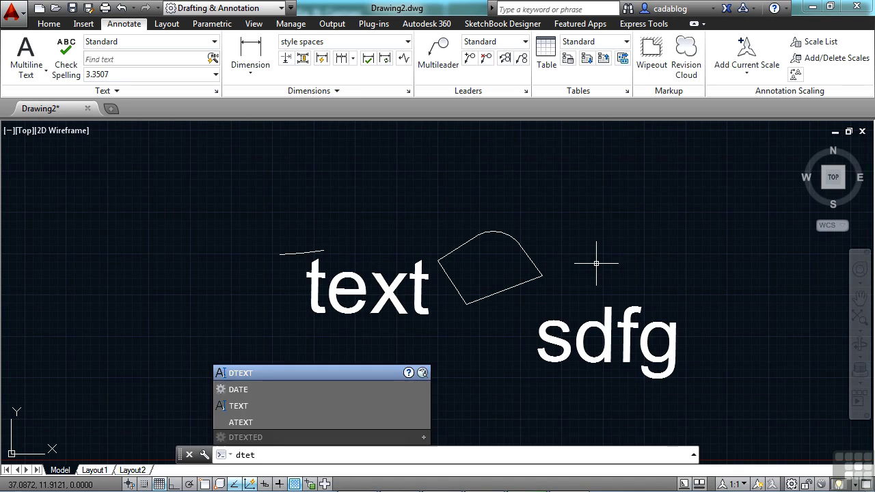
{"action": "left_click", "coordinate": [333, 373]}
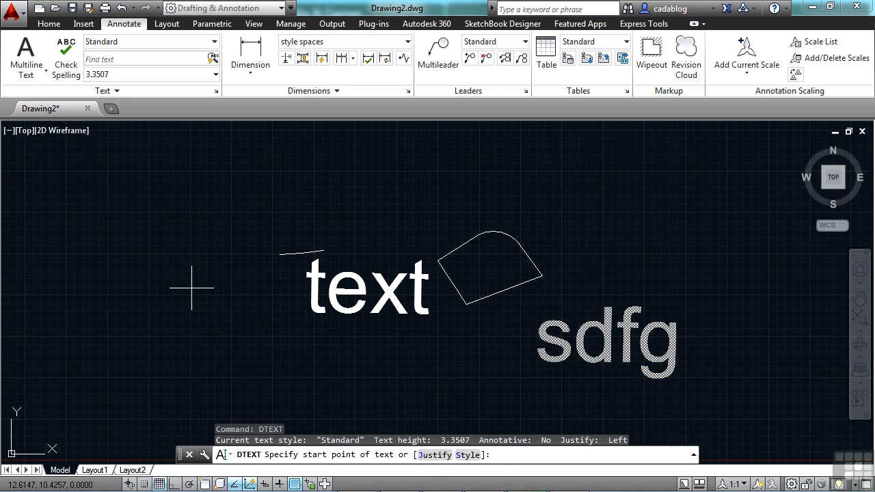
{"action": "type", "text": "j"}
{"action": "key", "text": "Return"}
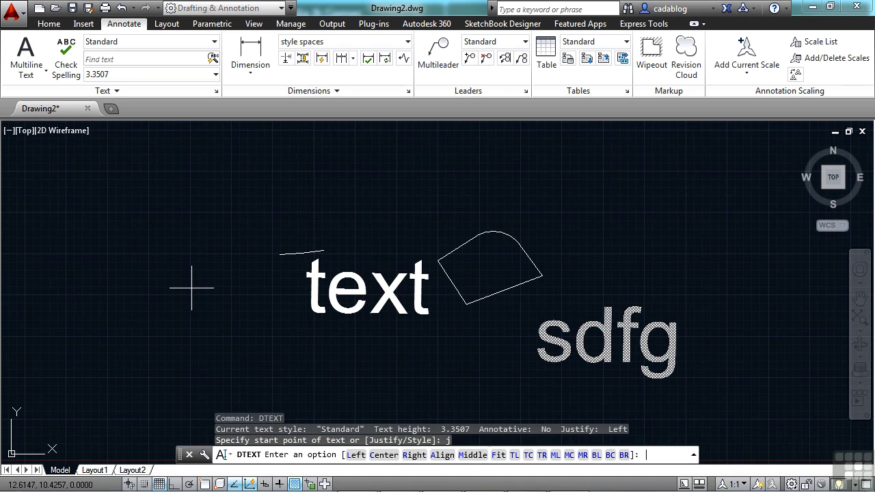
{"action": "left_click", "coordinate": [356, 455]}
{"action": "left_click", "coordinate": [146, 246]}
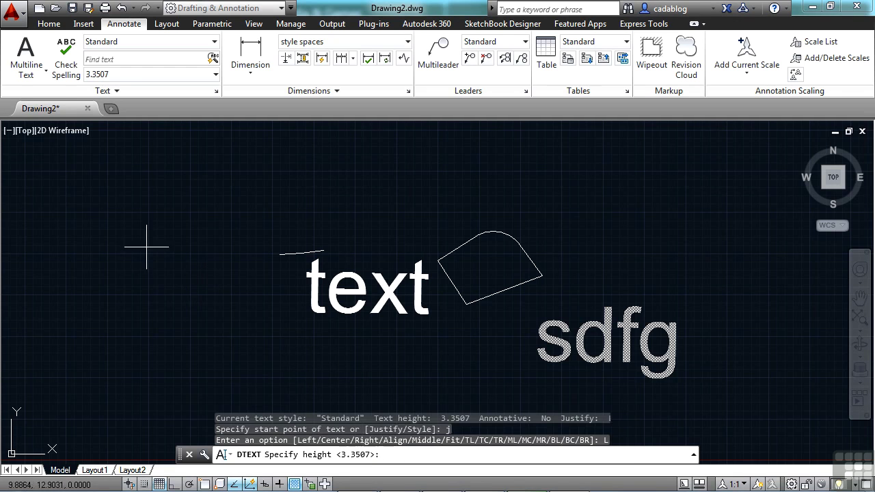
{"action": "key", "text": "Return"}
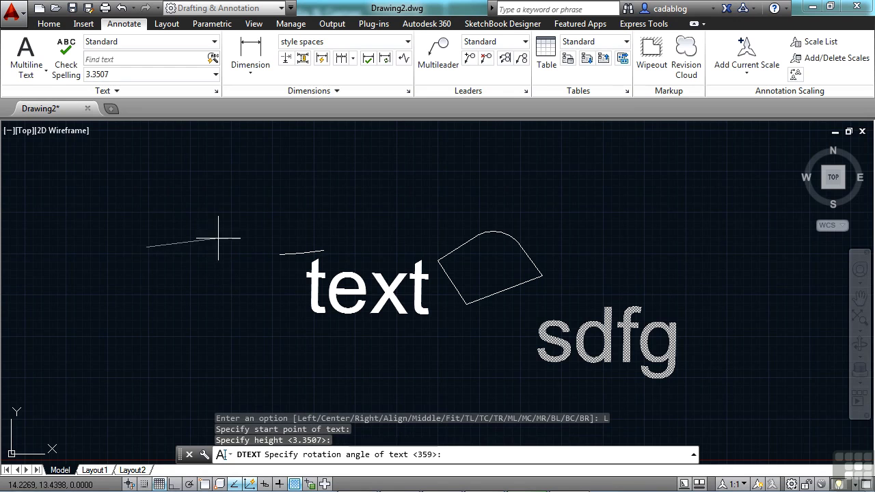
{"action": "key", "text": "Return"}
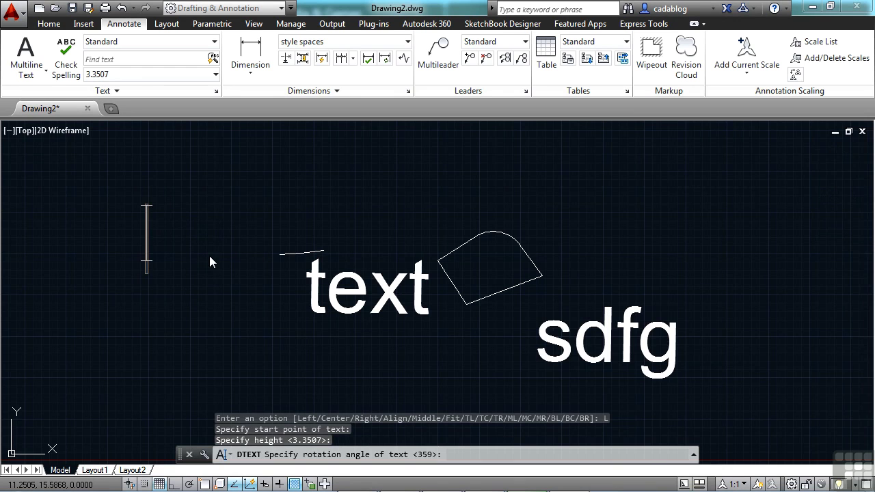
{"action": "type", "text": "dfsgsd"}
{"action": "left_click", "coordinate": [353, 246]}
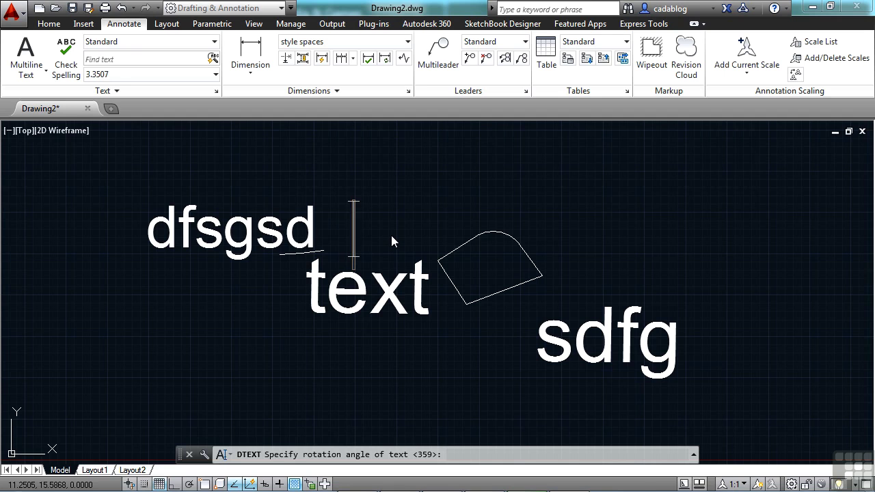
{"action": "key", "text": "Escape"}
Place an 18.1801 linear dimension across the shape, then chain a continued 6.4186 dimension
{"action": "left_click", "coordinate": [250, 55]}
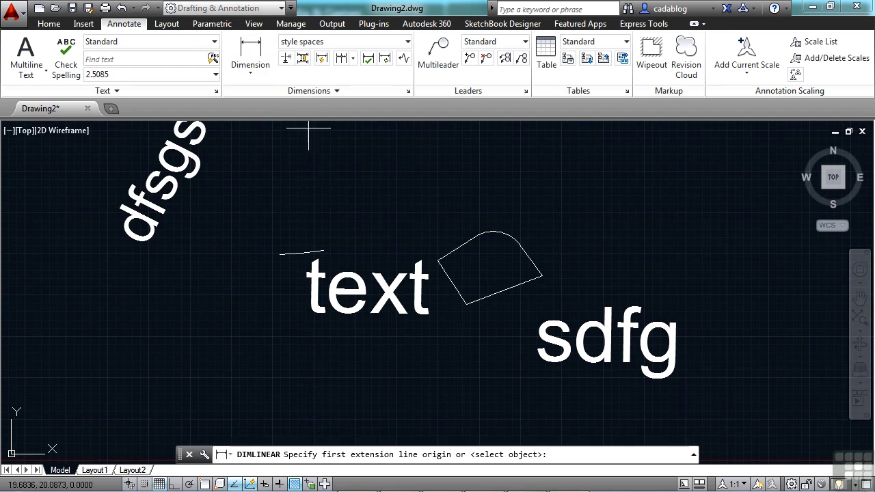
{"action": "scroll", "coordinate": [299, 233], "scroll_direction": "down", "scroll_amount": 2}
{"action": "left_click", "coordinate": [297, 234]}
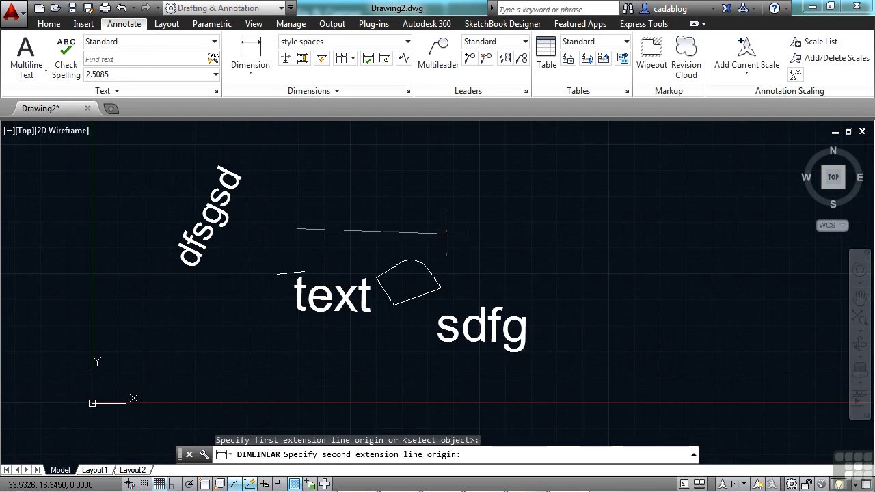
{"action": "left_click", "coordinate": [485, 234]}
{"action": "left_click", "coordinate": [468, 178]}
{"action": "scroll", "coordinate": [478, 178], "scroll_direction": "up", "scroll_amount": 3}
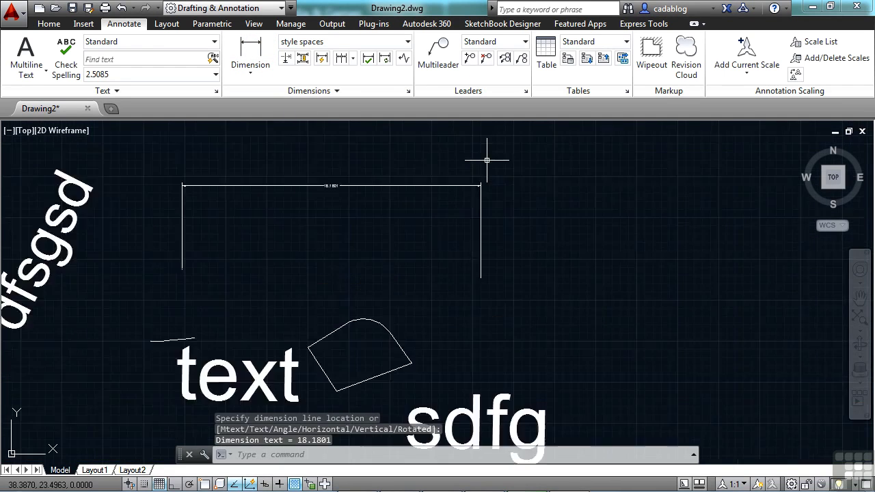
{"action": "left_click", "coordinate": [339, 60]}
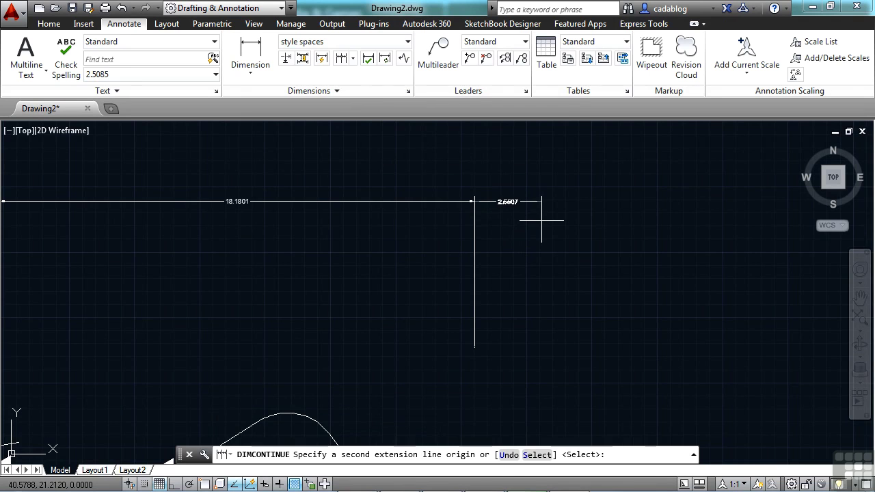
{"action": "left_click", "coordinate": [642, 283]}
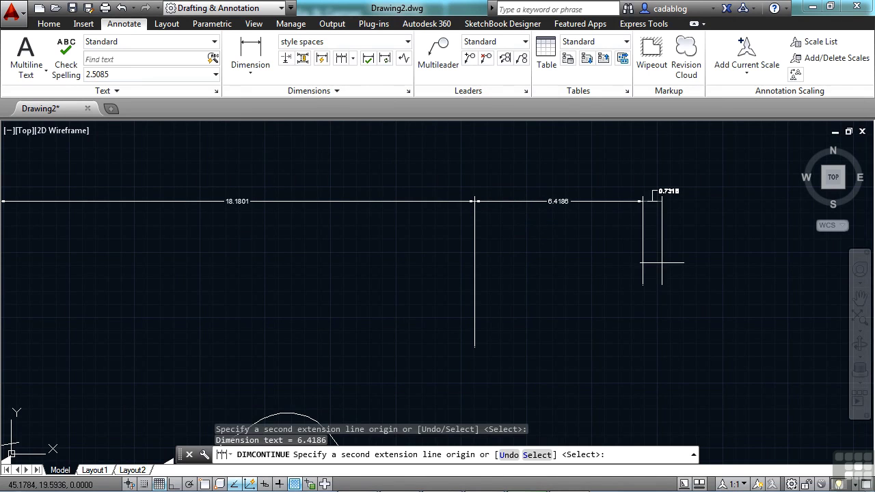
{"action": "key", "text": "Return"}
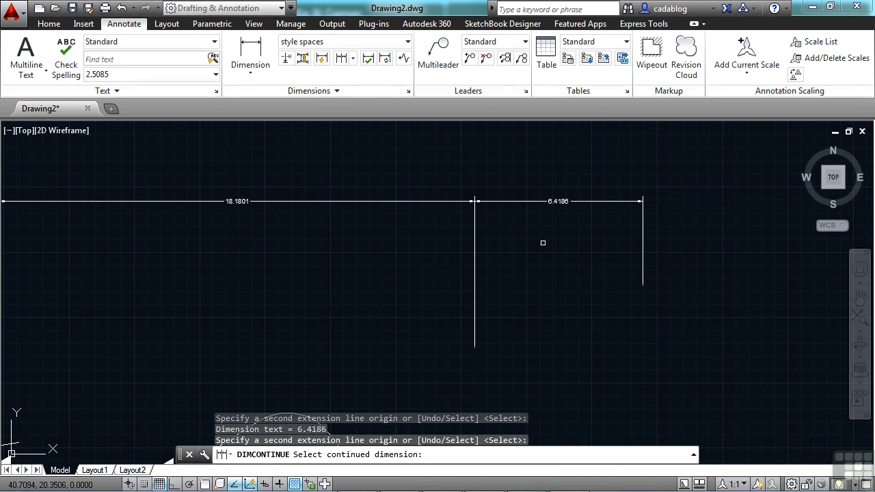
{"action": "key", "text": "Return"}
Switch to the Annotative dimension style and place a 6.3945 linear dimension at 1:1 scale
{"action": "scroll", "coordinate": [361, 307], "scroll_direction": "down", "scroll_amount": 3}
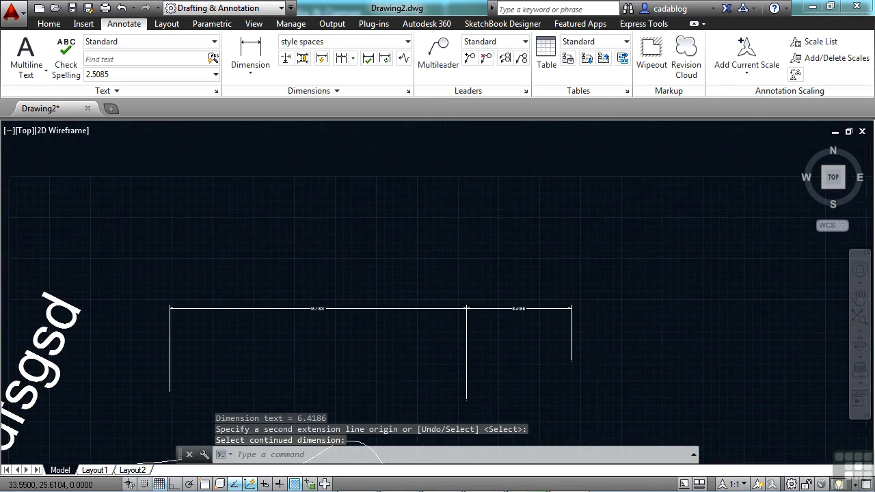
{"action": "left_click", "coordinate": [384, 43]}
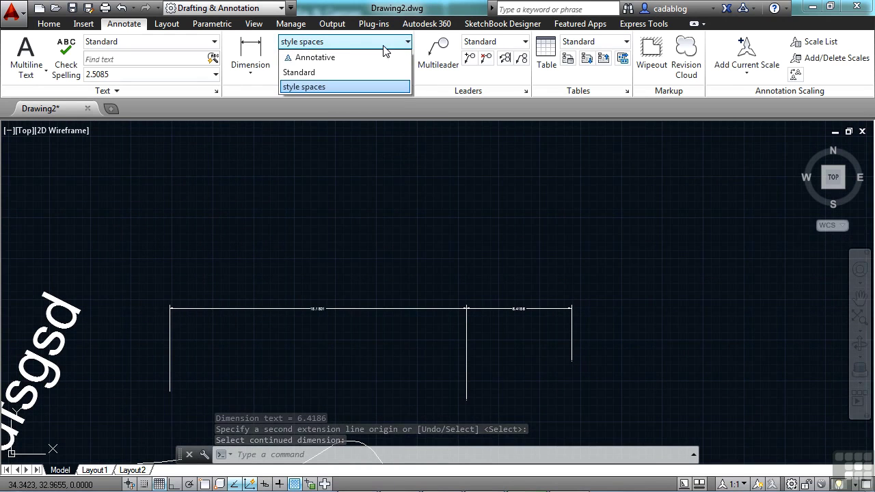
{"action": "left_click", "coordinate": [321, 58]}
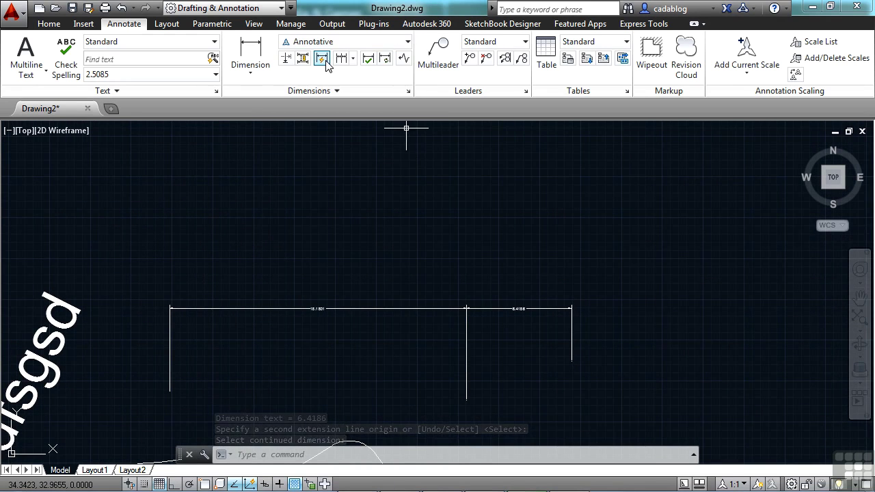
{"action": "left_click", "coordinate": [262, 52]}
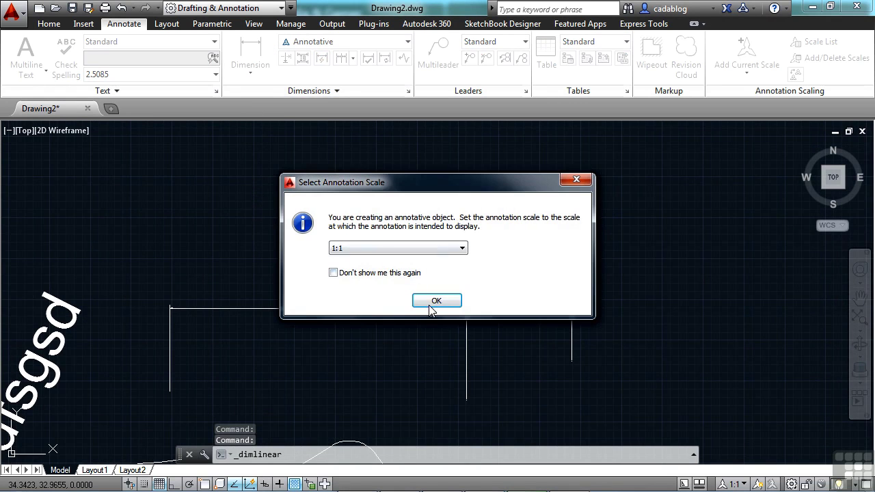
{"action": "left_click", "coordinate": [436, 301]}
{"action": "left_click", "coordinate": [291, 246]}
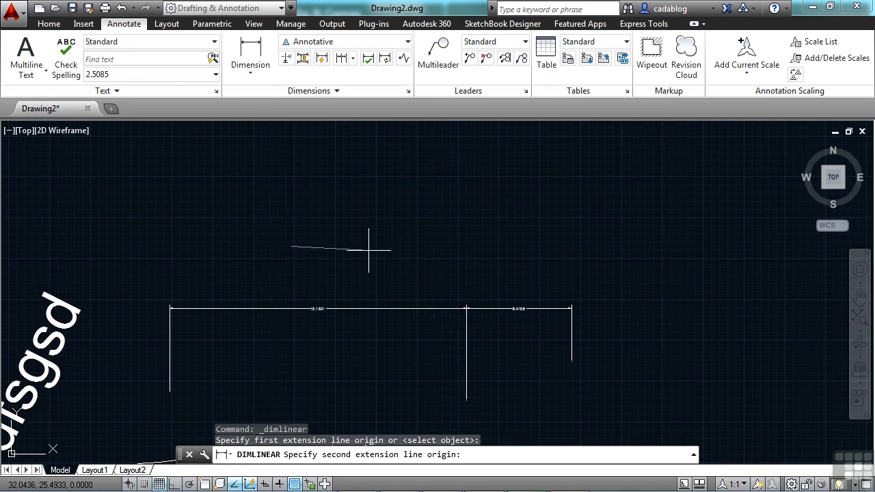
{"action": "left_click", "coordinate": [396, 240]}
{"action": "left_click", "coordinate": [384, 205]}
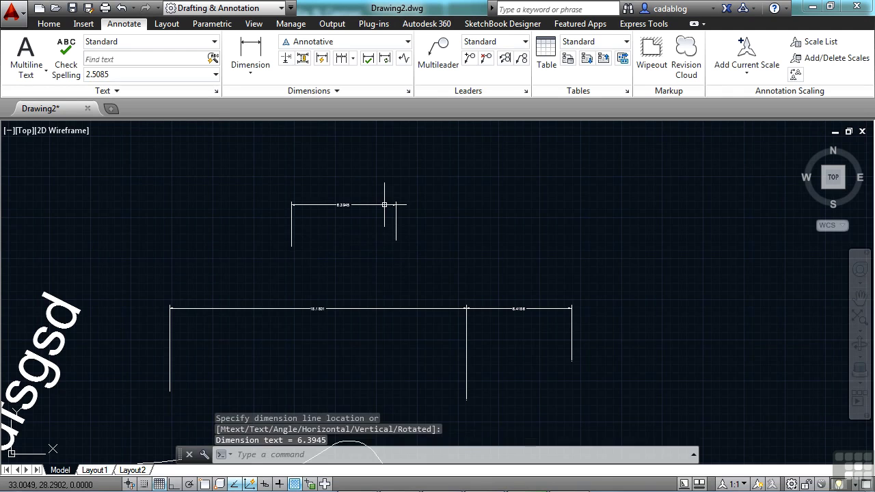
Switch to the Standard style and continue from the 6.3945 dimension with a 3.5455 dimension
{"action": "scroll", "coordinate": [350, 203], "scroll_direction": "up", "scroll_amount": 2}
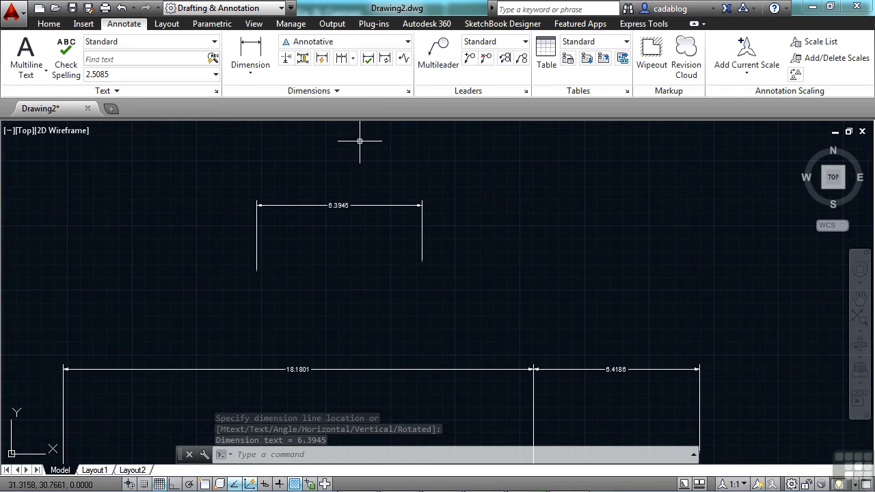
{"action": "left_click", "coordinate": [355, 43]}
{"action": "left_click", "coordinate": [311, 74]}
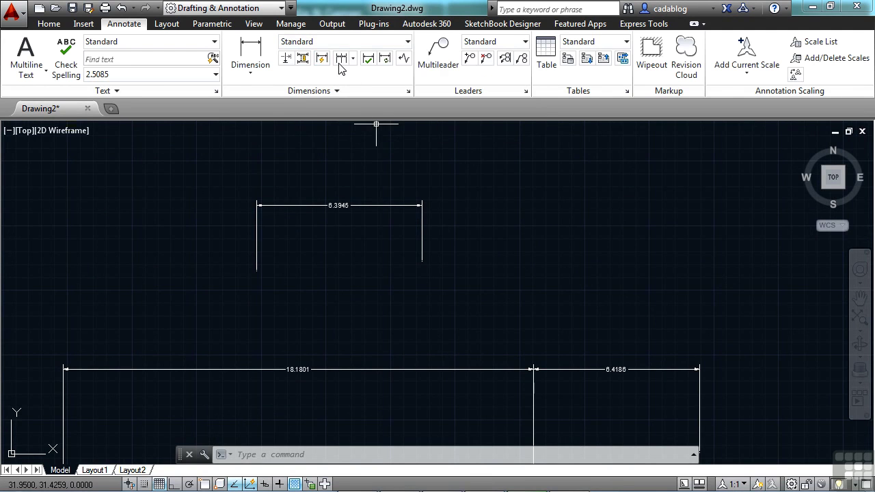
{"action": "left_click", "coordinate": [340, 58]}
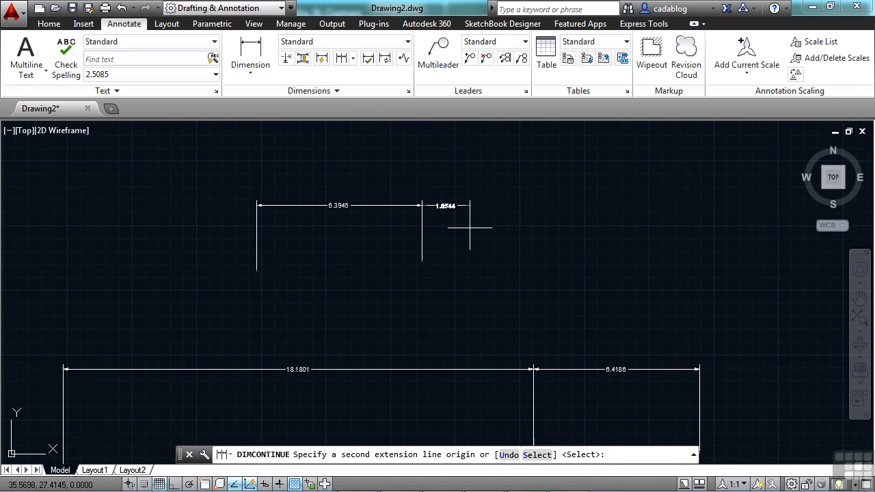
{"action": "key", "text": "s"}
{"action": "key", "text": "Return"}
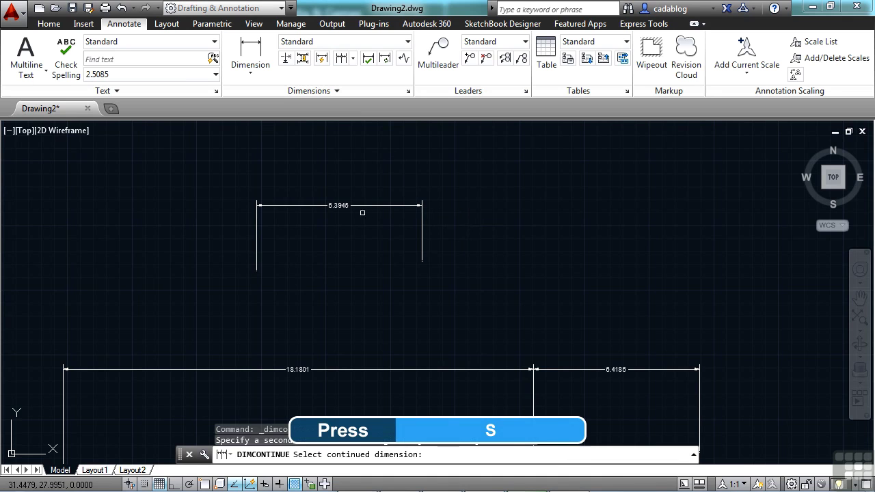
{"action": "left_click", "coordinate": [400, 206]}
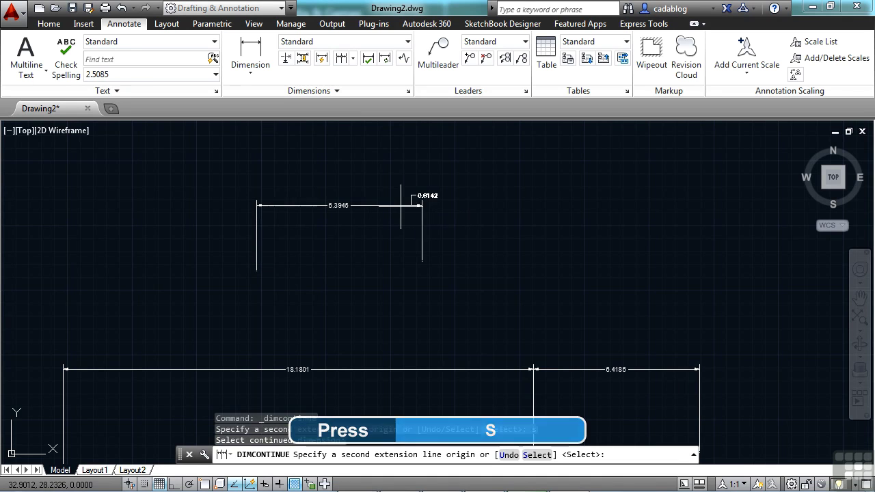
{"action": "left_click", "coordinate": [514, 228]}
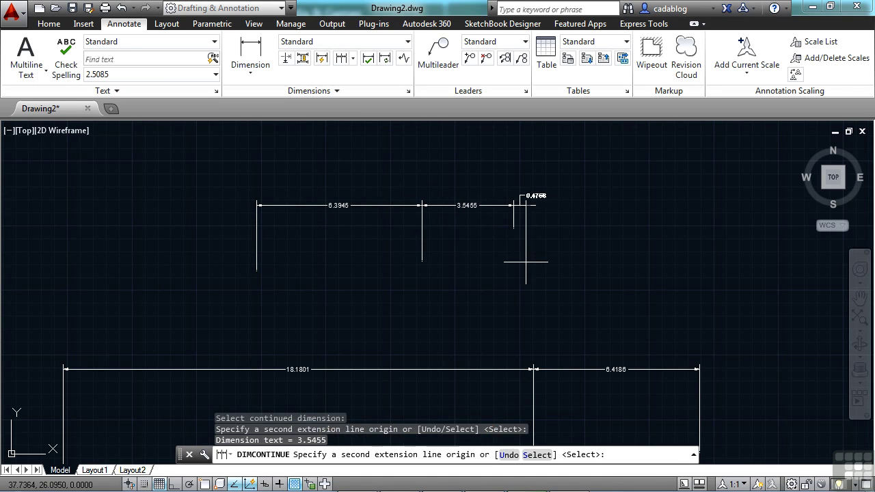
End the DIMCONTINUE command, leaving the 6.3945 and 3.5455 dimensions in place
{"action": "key", "text": "Return"}
{"action": "key", "text": "Return"}
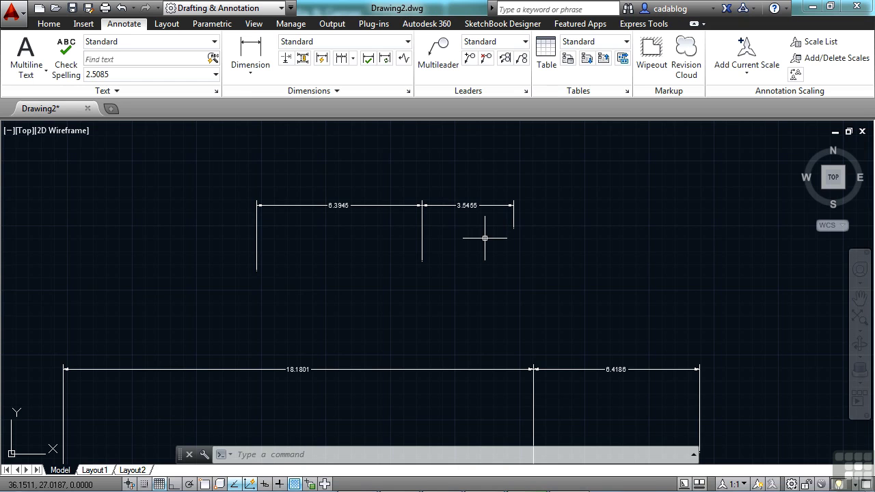
{"action": "key", "text": "Escape"}
{"action": "type", "text": "l"}
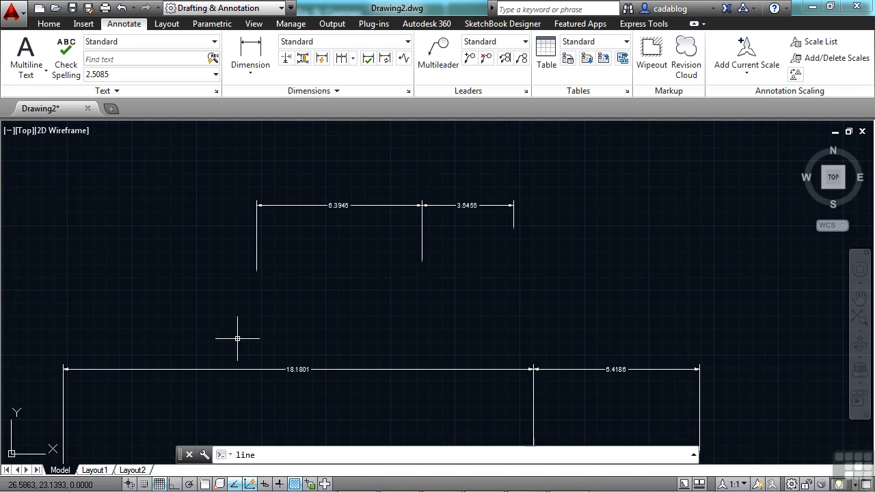
{"action": "type", "text": "ine"}
{"action": "key", "text": "Return"}
{"action": "left_click", "coordinate": [391, 300]}
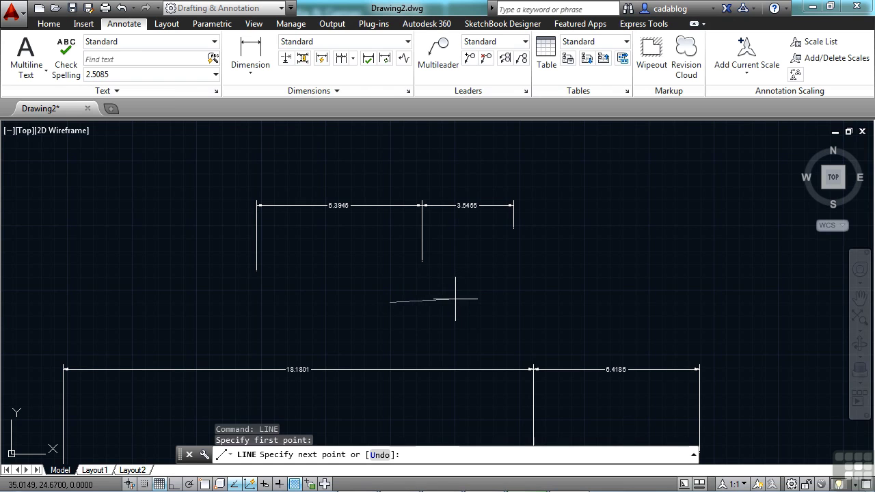
{"action": "key", "text": "Escape"}
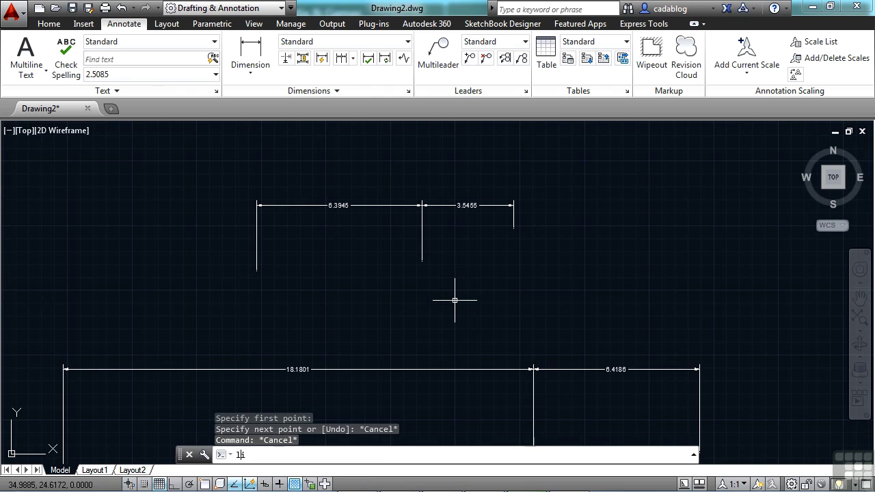
{"action": "key", "text": "Return"}
{"action": "left_click", "coordinate": [554, 295]}
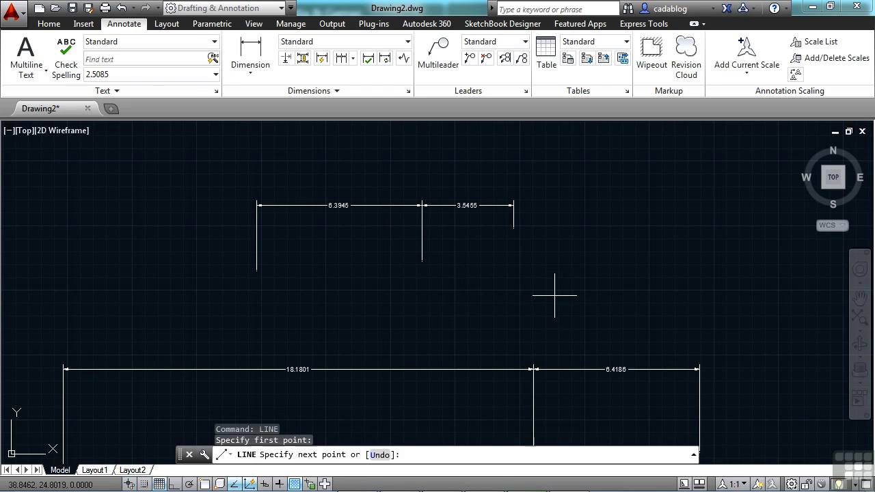
{"action": "left_click", "coordinate": [378, 455]}
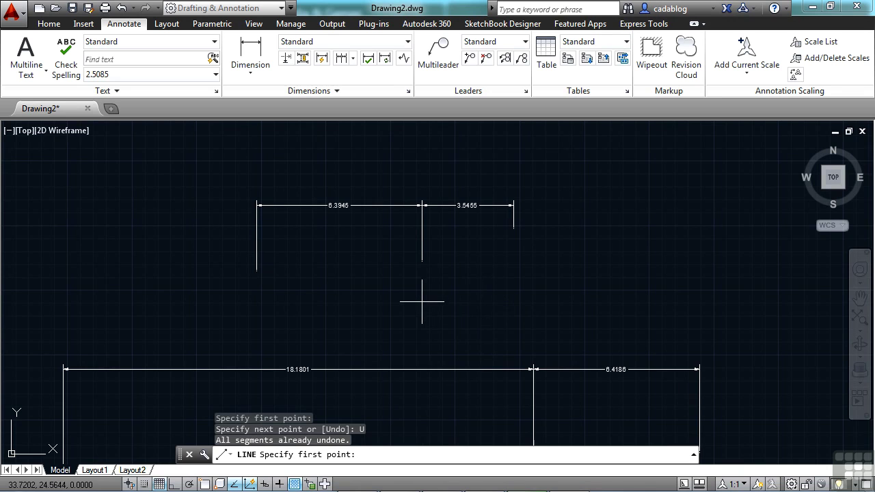
{"action": "left_click", "coordinate": [373, 303]}
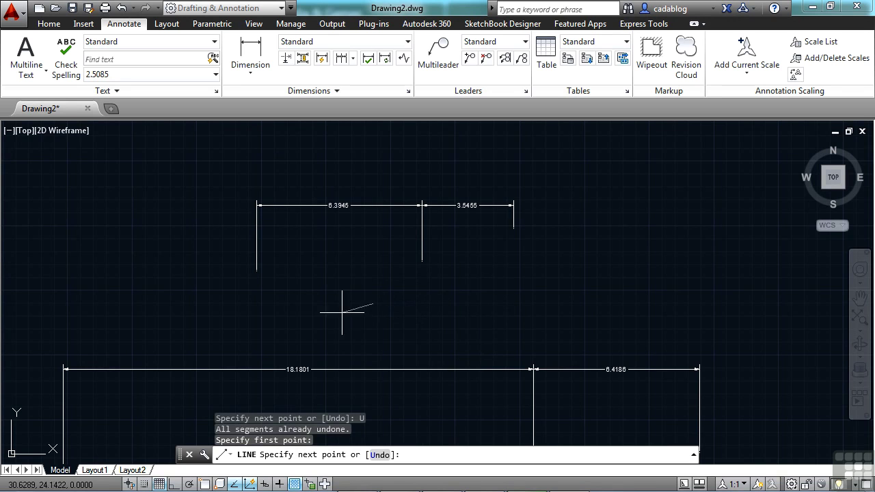
{"action": "left_click", "coordinate": [234, 315]}
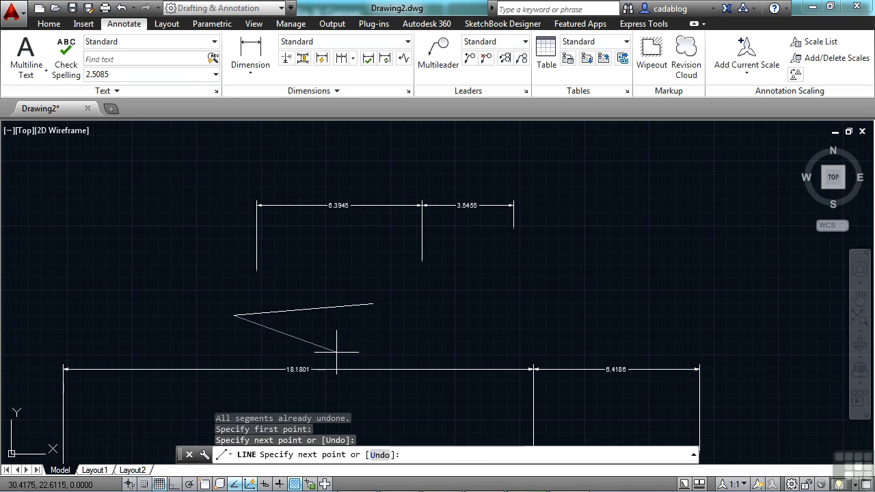
{"action": "type", "text": "u"}
{"action": "key", "text": "Return"}
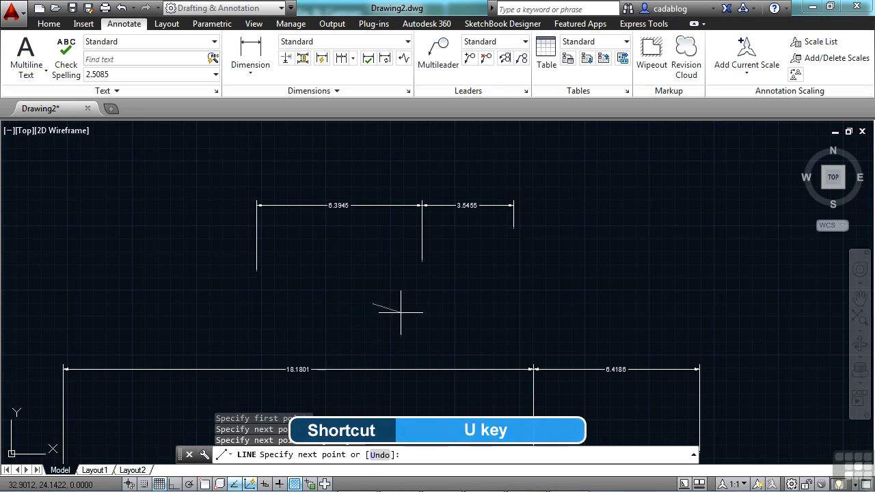
{"action": "key", "text": "Escape"}
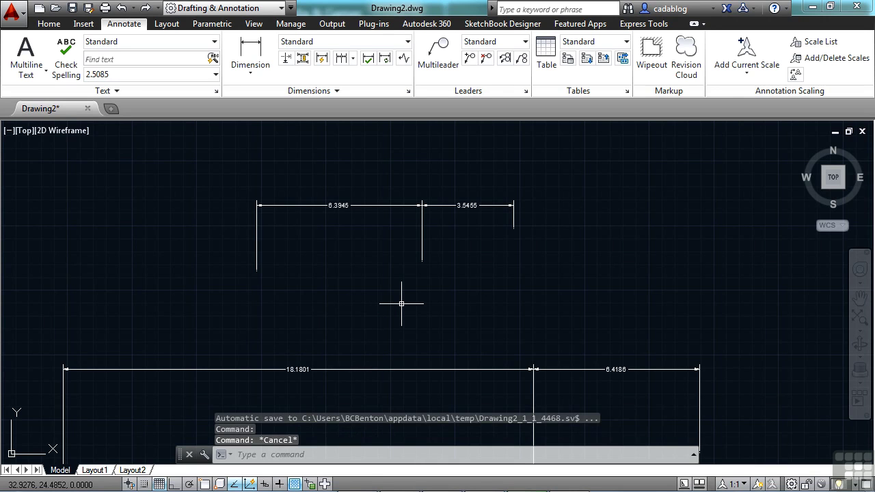